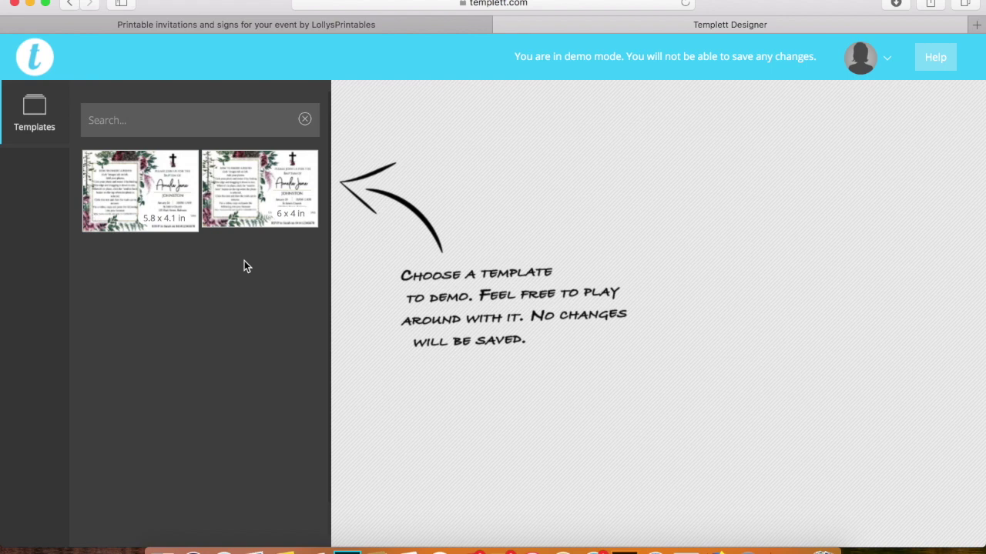
Load the 5.8 x 4.1 in floral baptism invitation template onto the canvas
mouse_move(156, 207)
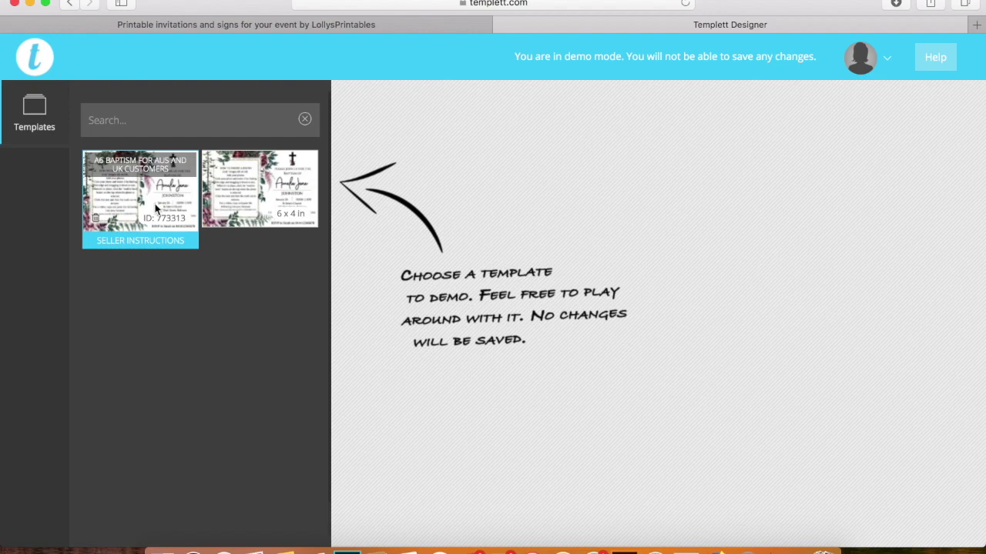
mouse_move(256, 211)
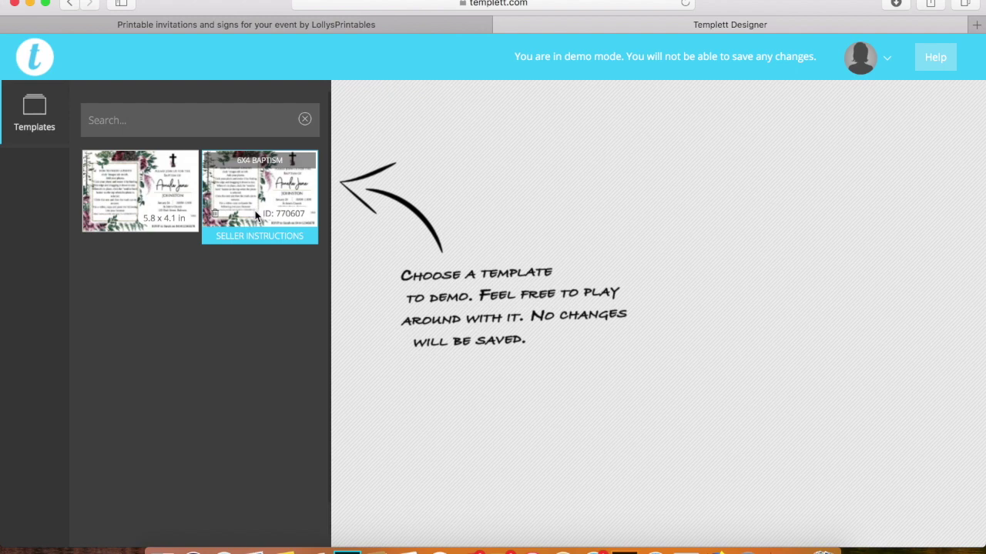
click(150, 201)
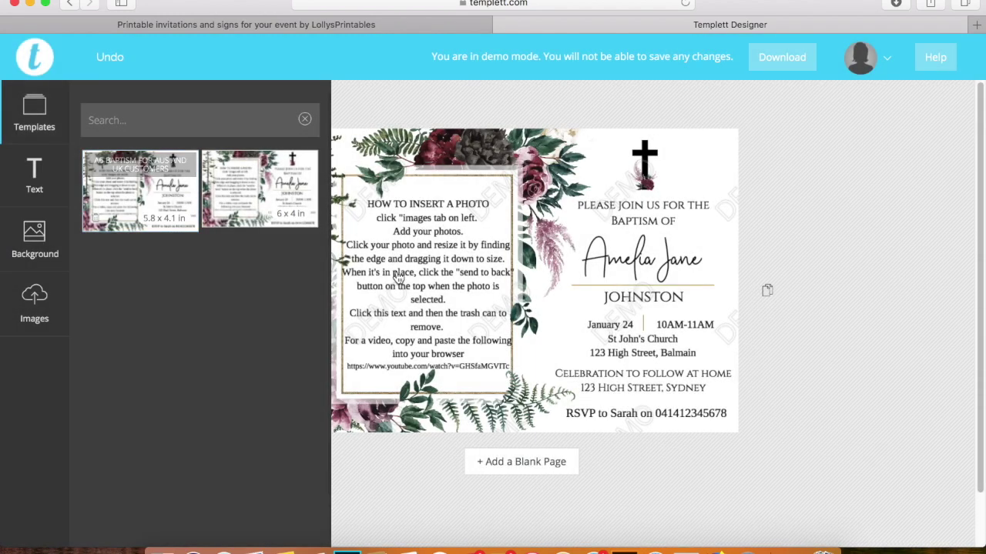
Close the Templates panel, select the photo instructions text, and open the Images library
click(476, 174)
click(440, 265)
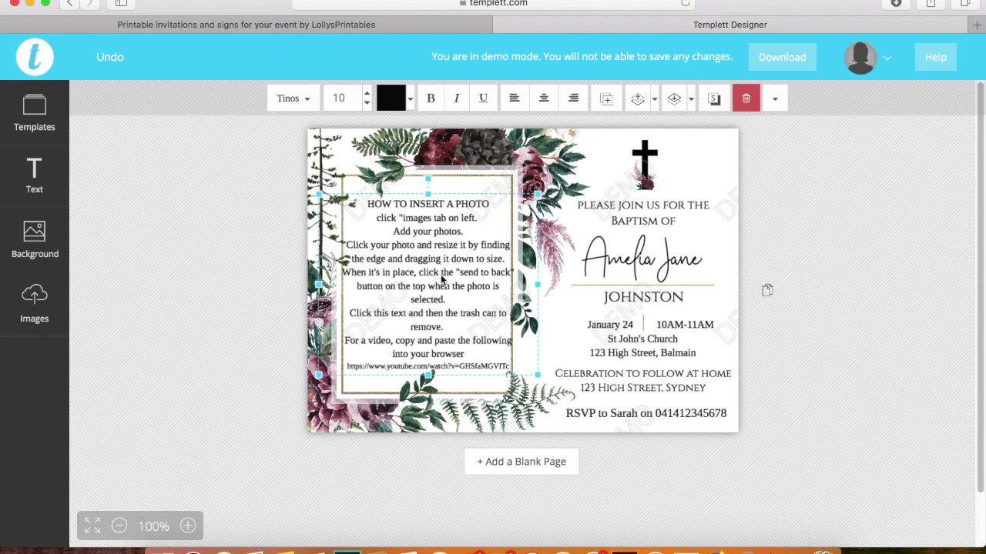
click(39, 302)
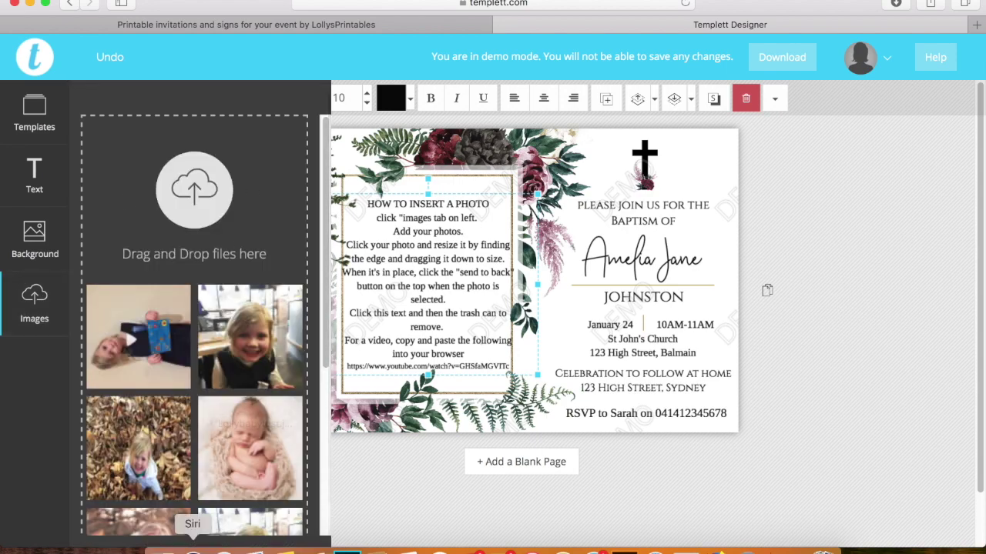
Upload Lolly 2 test.JPG from a Finder 'lolly test' search into the image library
click(161, 552)
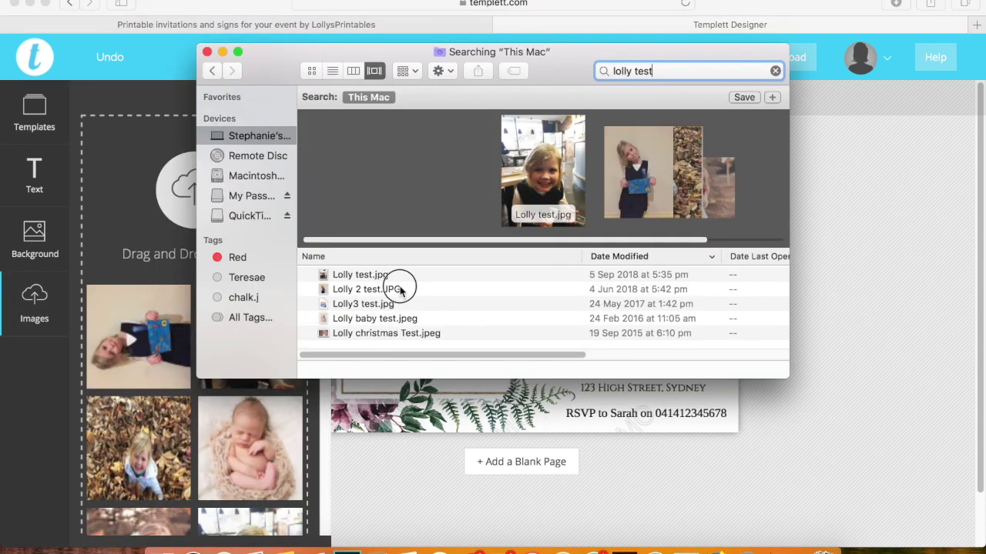
drag(399, 288, 166, 224)
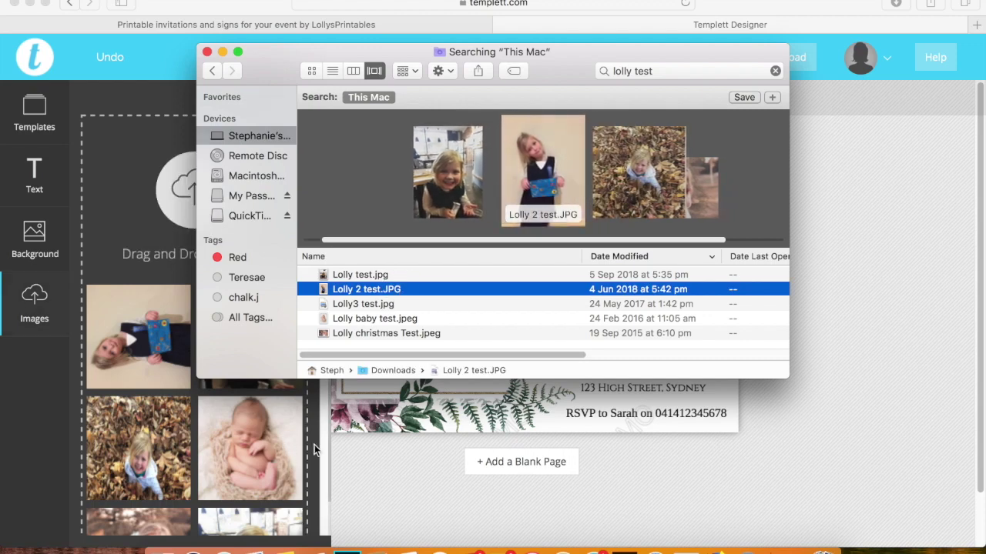
click(149, 460)
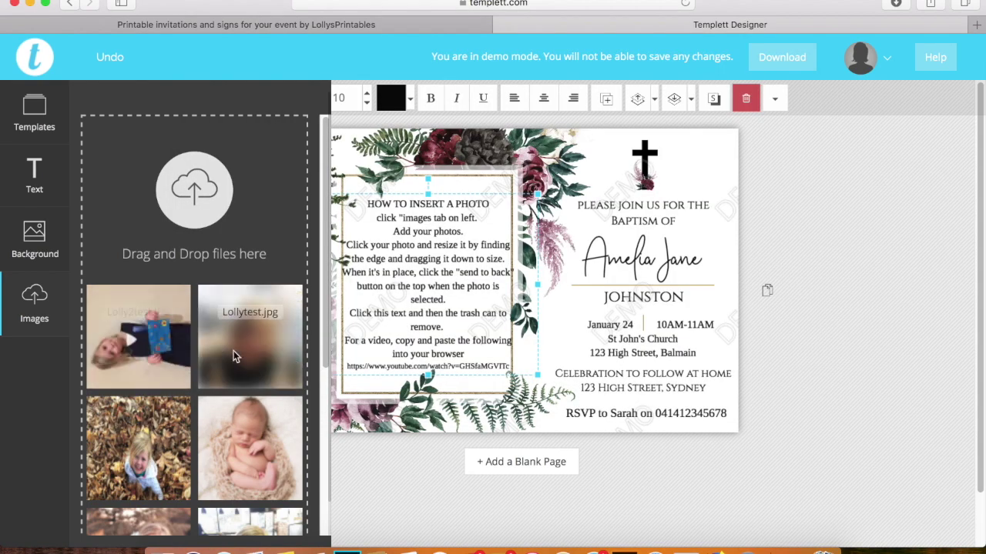
Add the newborn baby photo and size it to cover the left half, up to the top edge
click(265, 473)
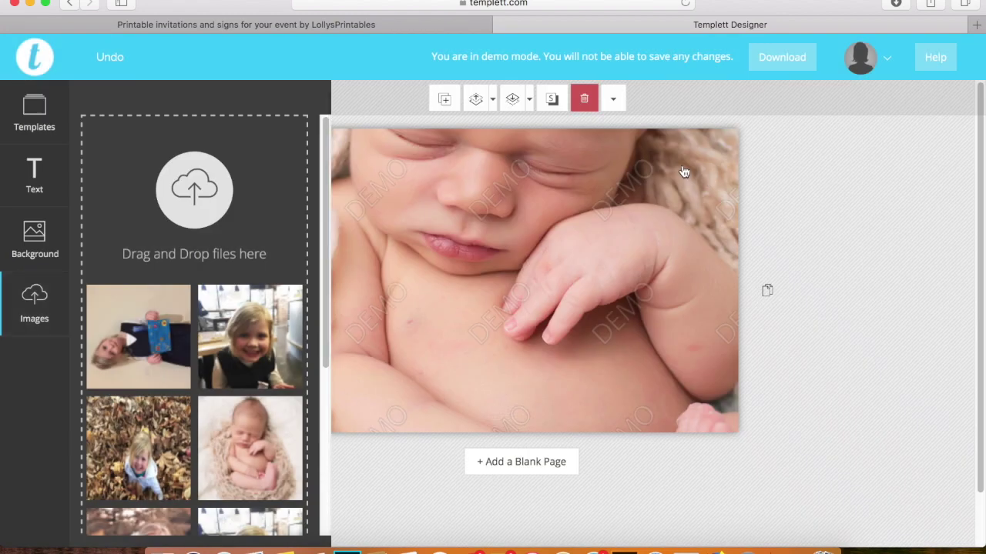
click(684, 169)
drag(644, 302, 431, 545)
drag(600, 205, 520, 422)
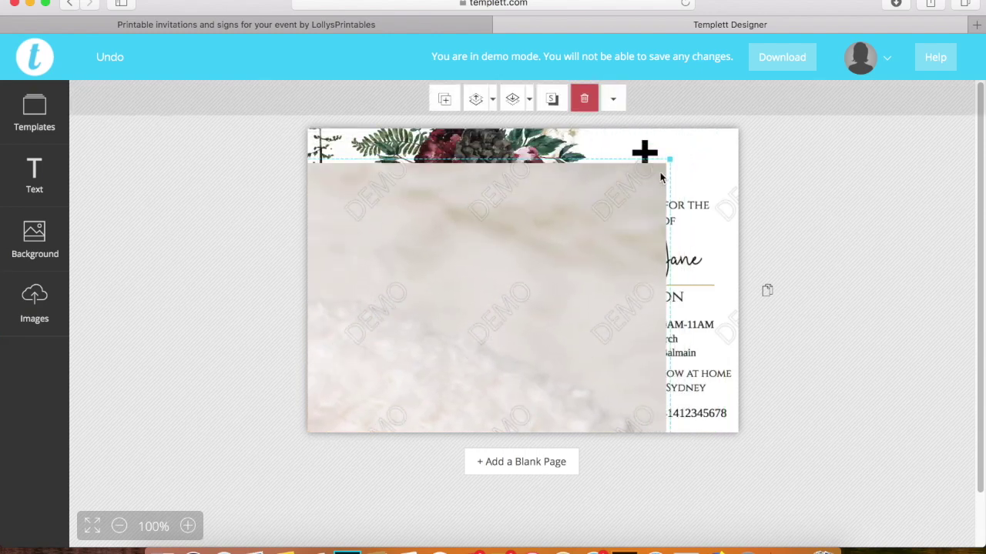
drag(671, 161, 443, 341)
drag(416, 428, 469, 352)
drag(456, 413, 576, 379)
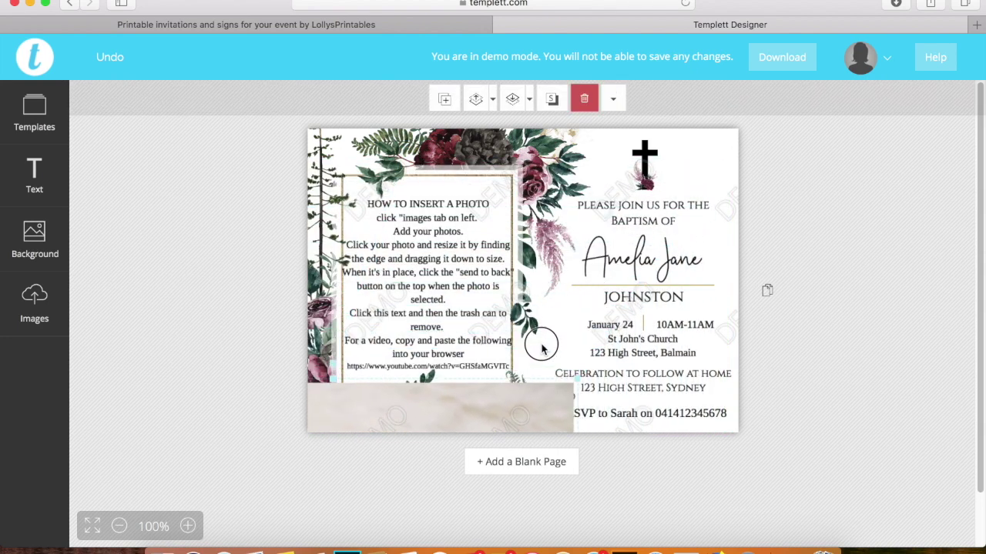
drag(466, 392, 590, 165)
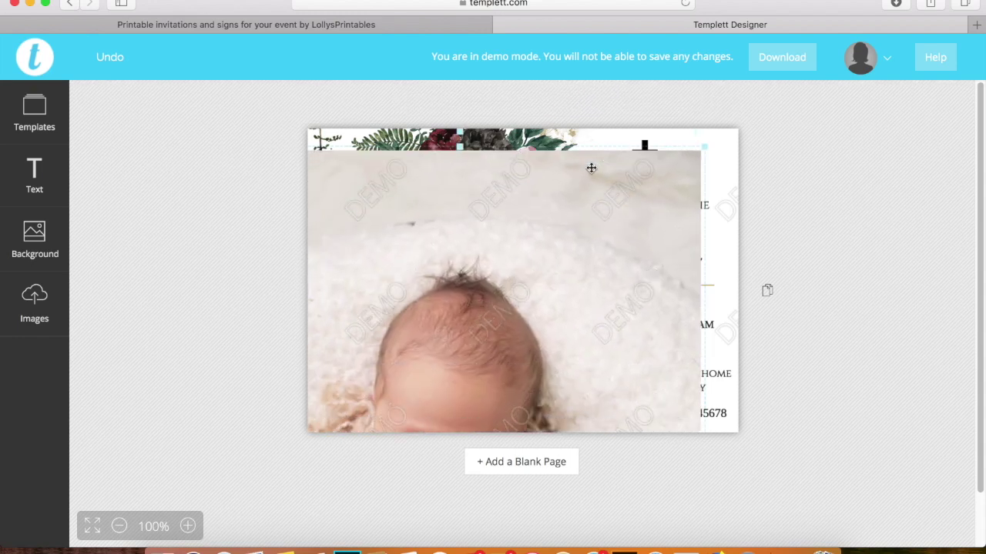
drag(703, 144, 502, 339)
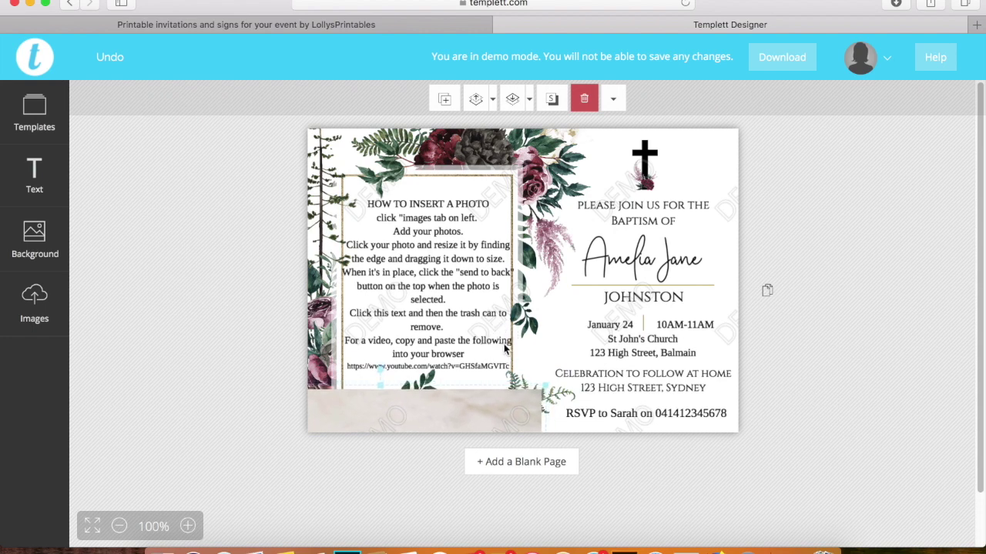
drag(467, 430, 522, 259)
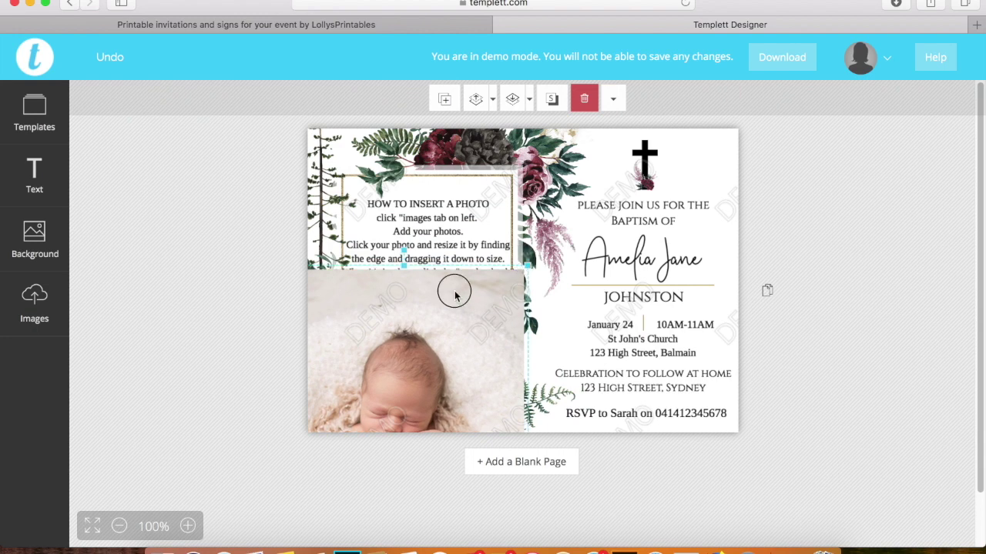
drag(454, 288, 481, 146)
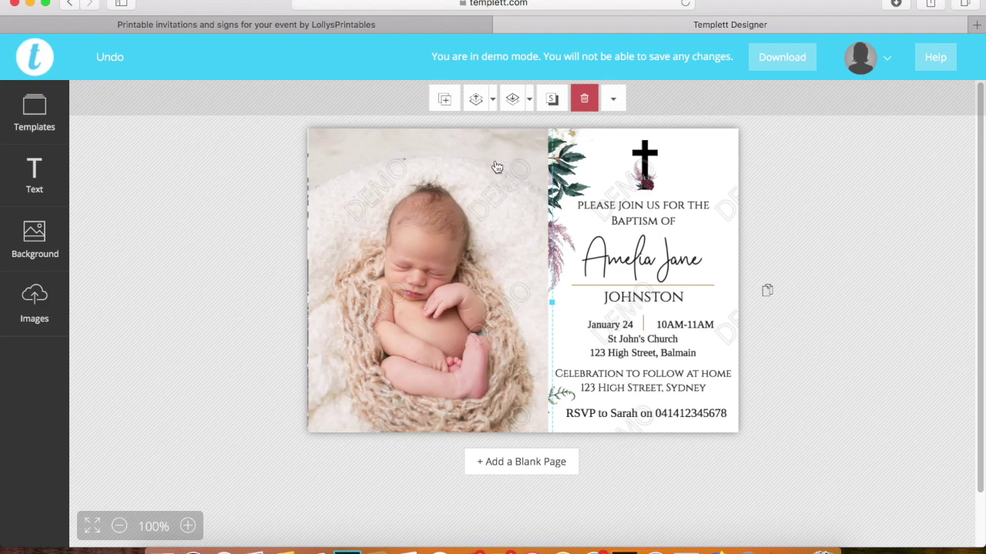
Send the baby photo behind the floral frame and delete the instructions text over it
click(531, 102)
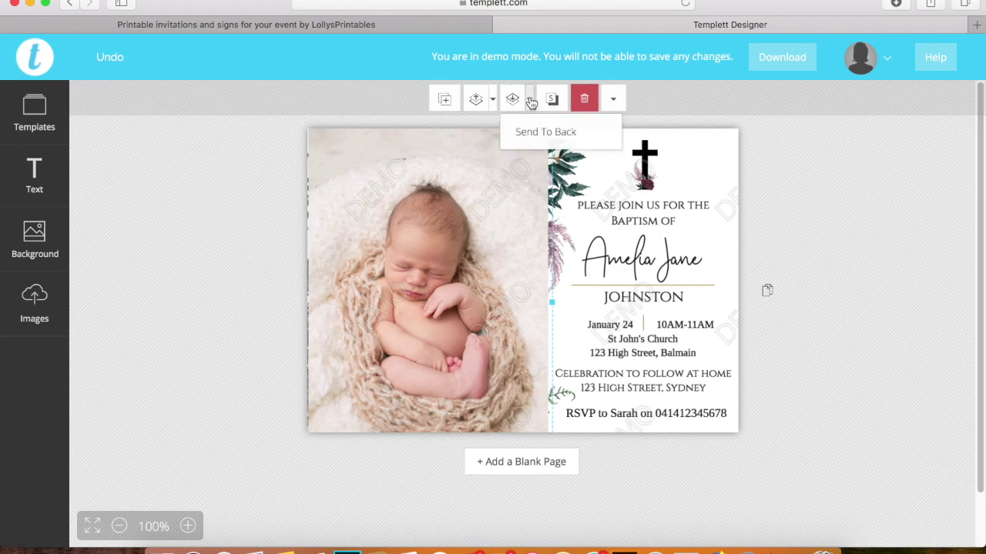
click(539, 132)
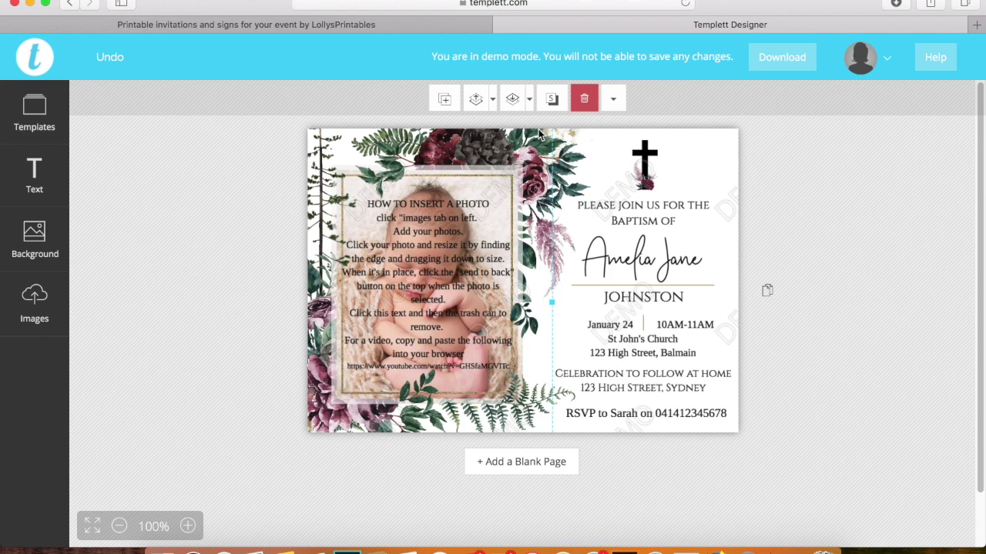
click(429, 255)
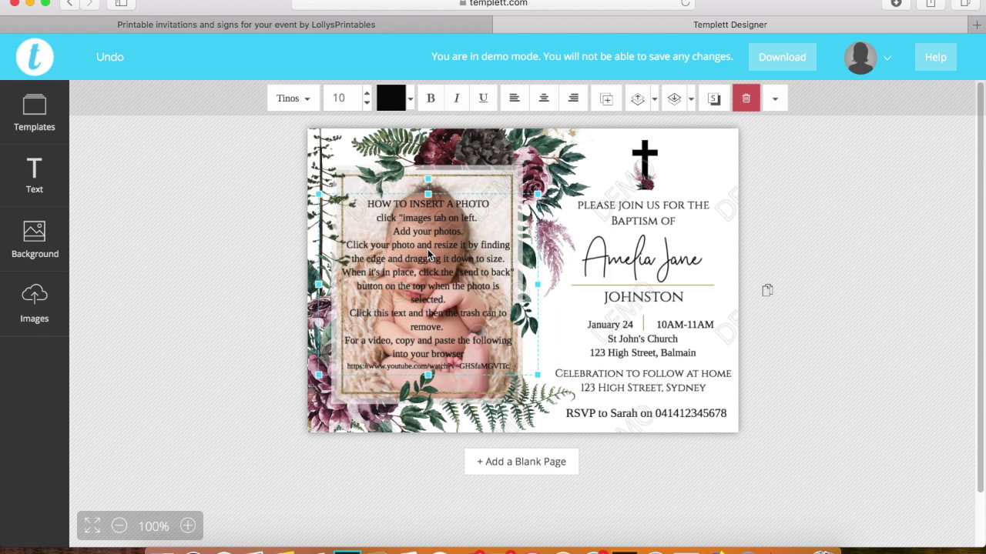
click(753, 103)
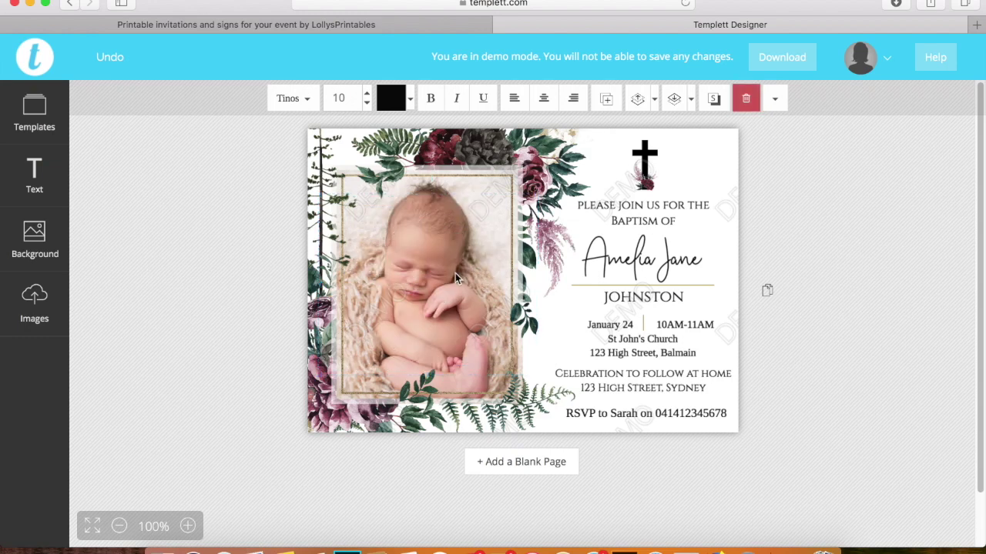
Enlarge the baby photo and shift it up inside the gold floral frame
drag(460, 278, 453, 312)
click(551, 163)
drag(549, 153, 530, 184)
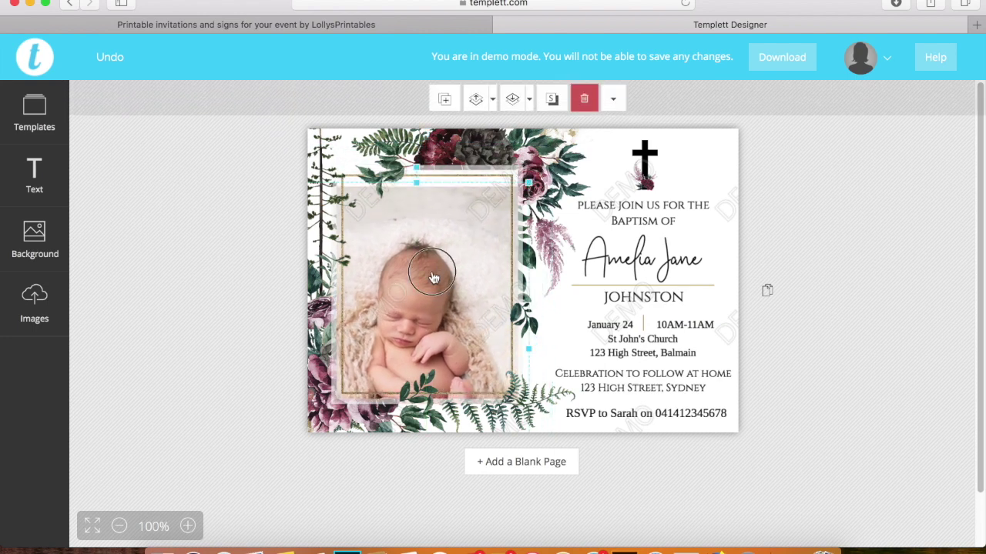
drag(435, 276, 439, 220)
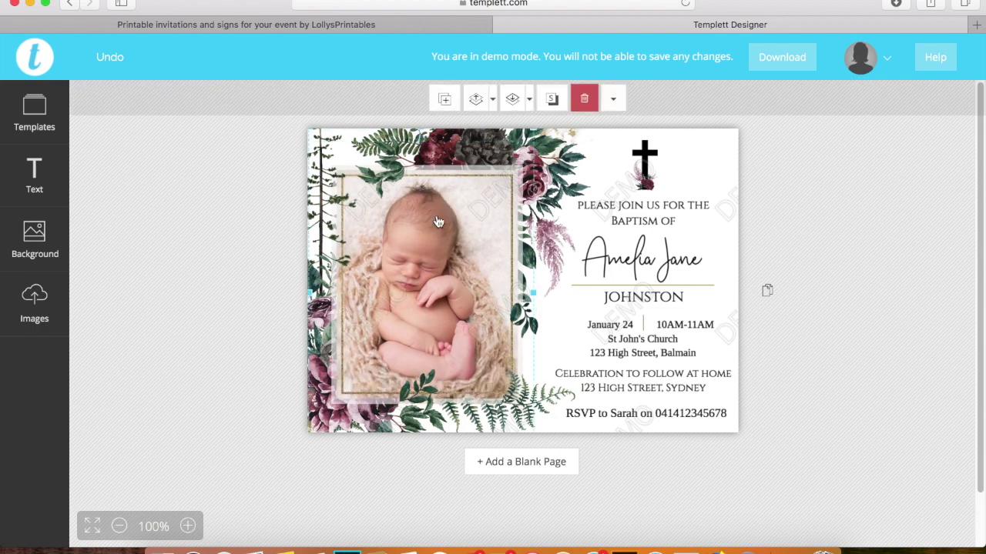
click(647, 265)
Replace 'Amelia' with 'Lola' and nudge the 'Please join us for the Baptism of' line up
double_click(647, 265)
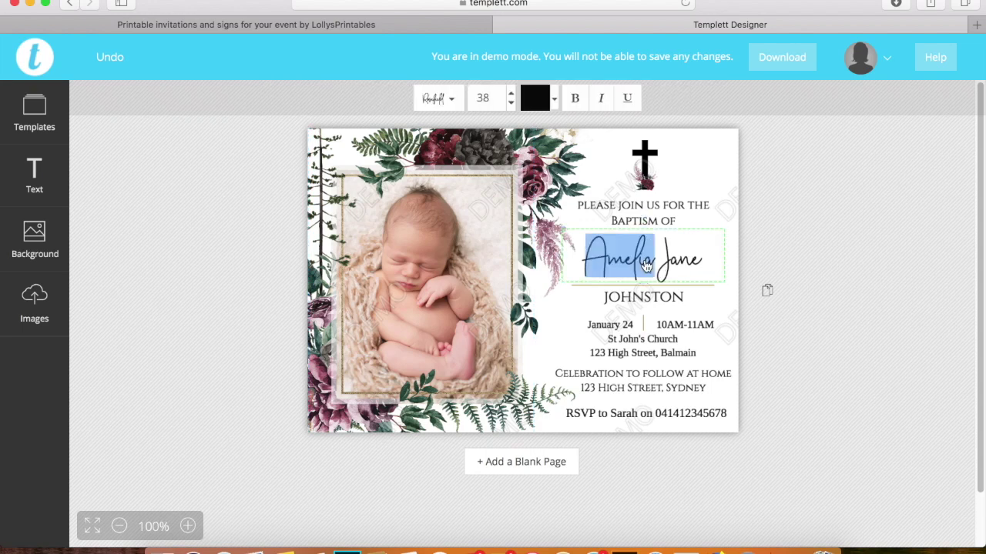
text(Lola)
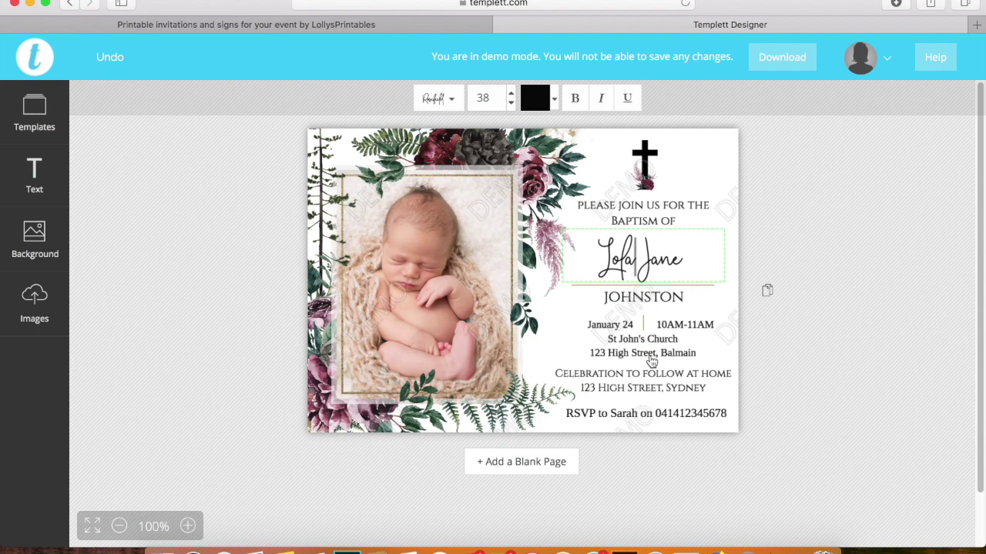
click(648, 220)
mouse_move(648, 222)
mouse_down()
mouse_move(646, 209)
mouse_move(648, 218)
mouse_up()
click(646, 266)
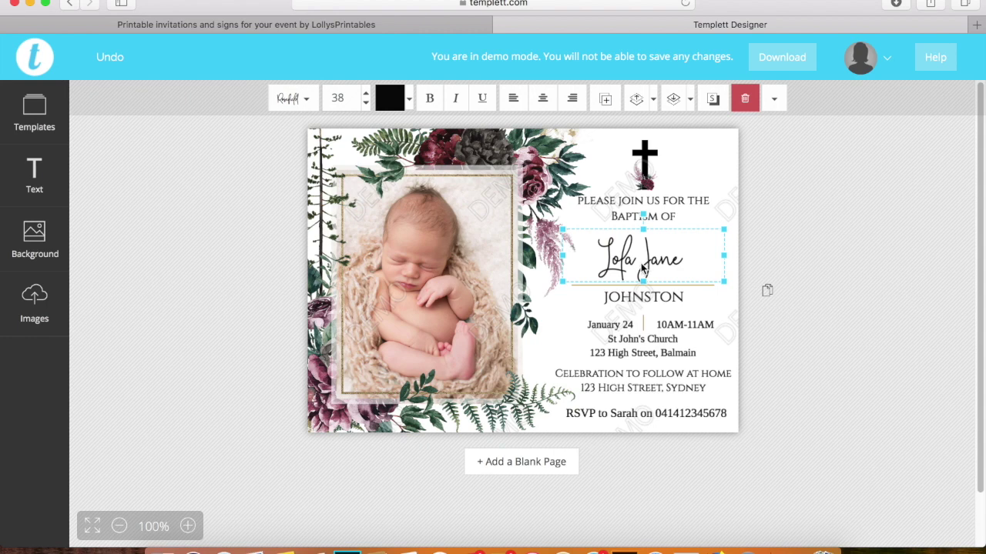
Colour the Lola Jane name teal and change its font to Alex Brush
click(394, 107)
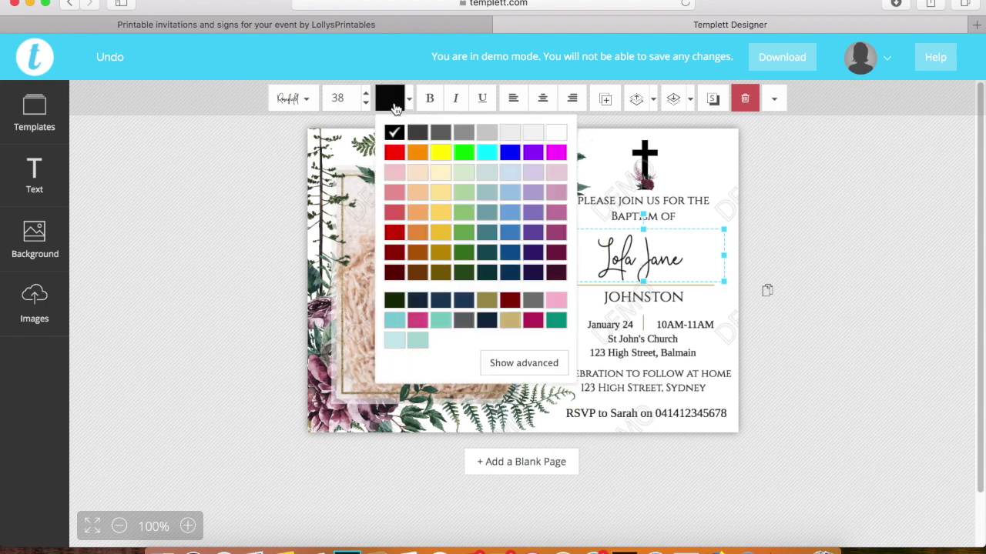
click(555, 321)
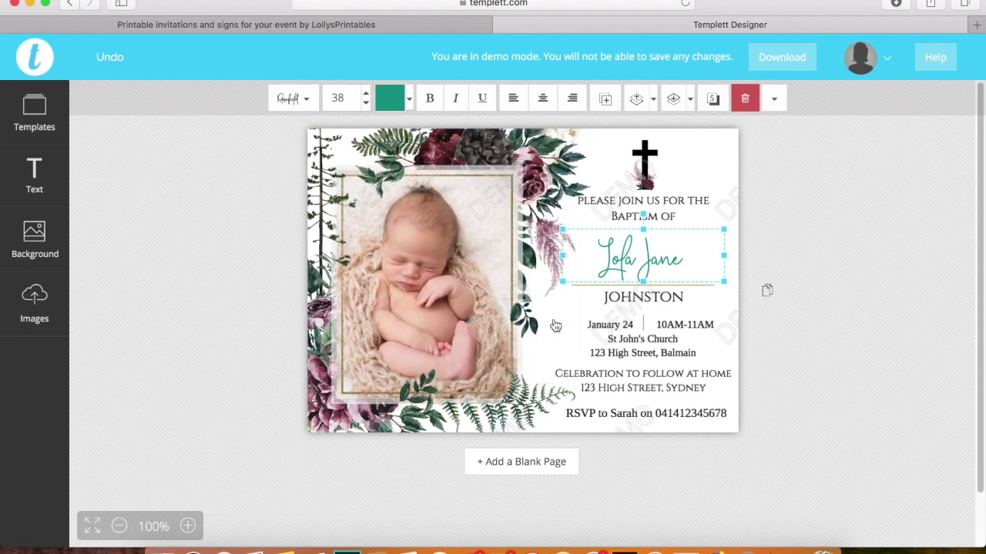
click(297, 98)
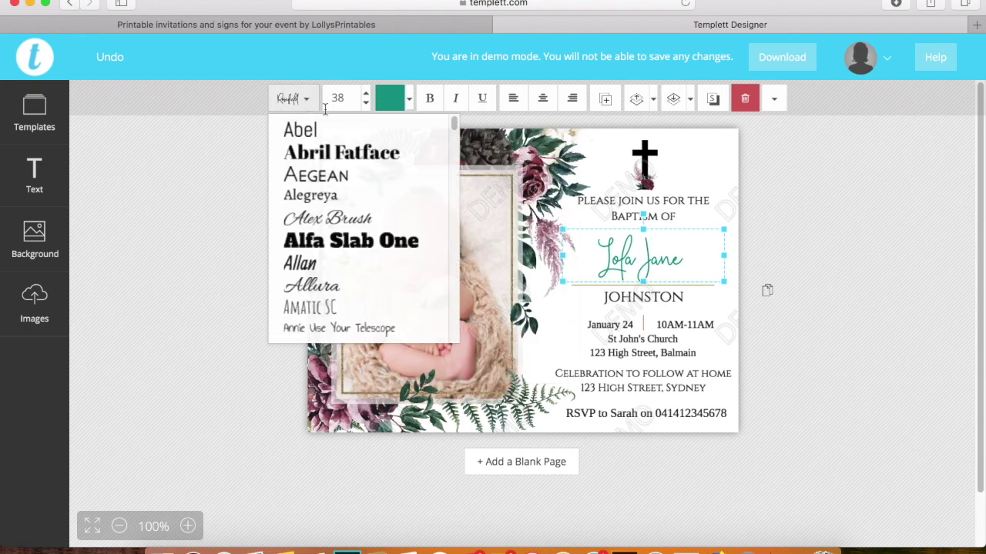
click(333, 219)
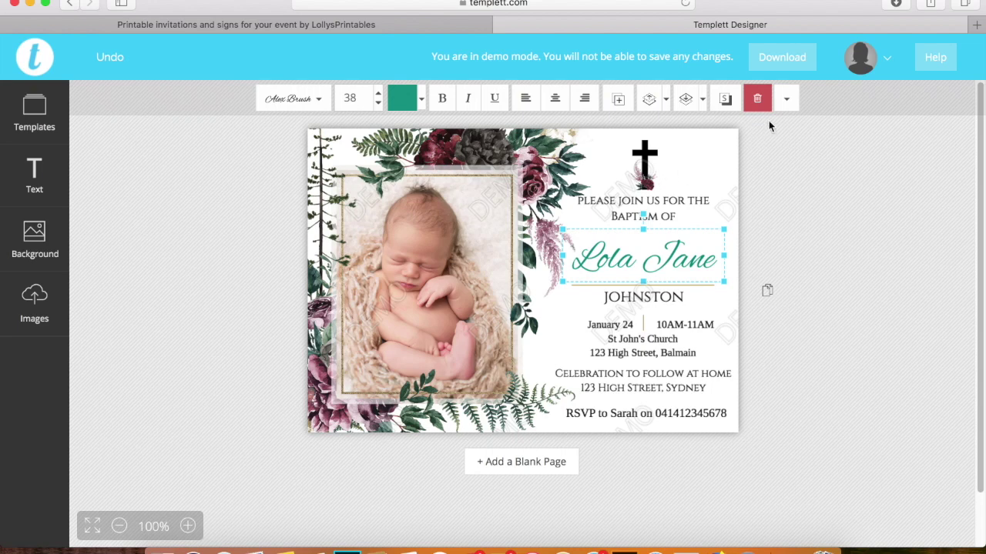
click(784, 66)
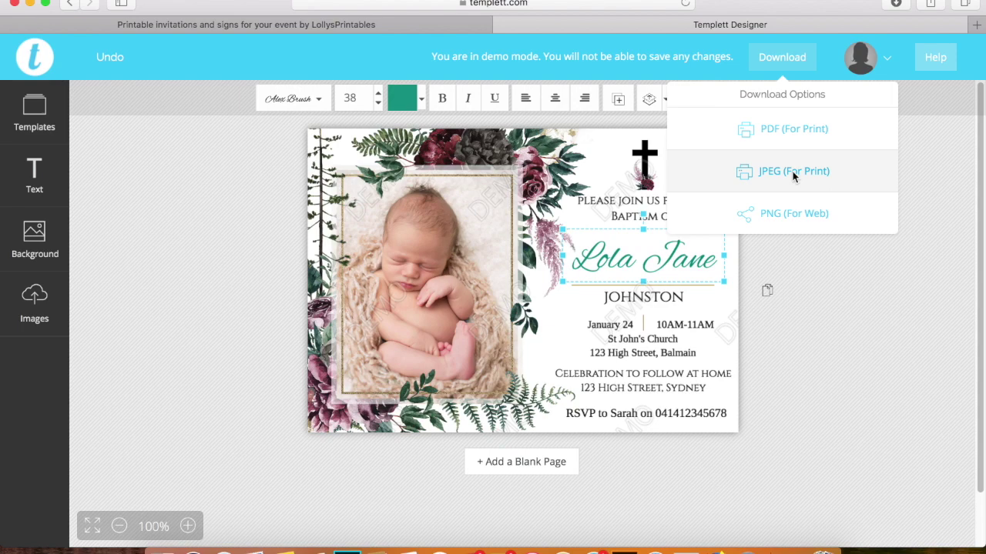
click(793, 173)
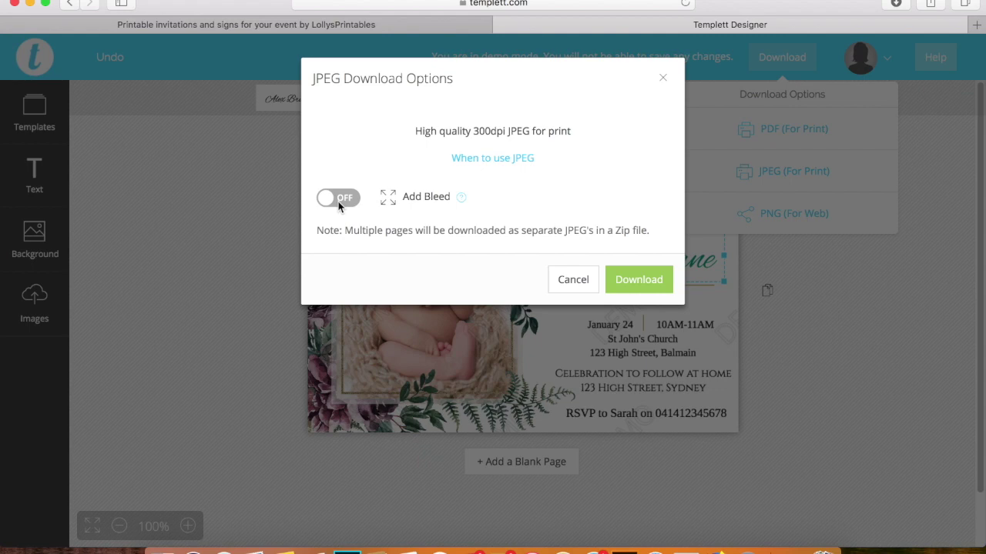
click(563, 279)
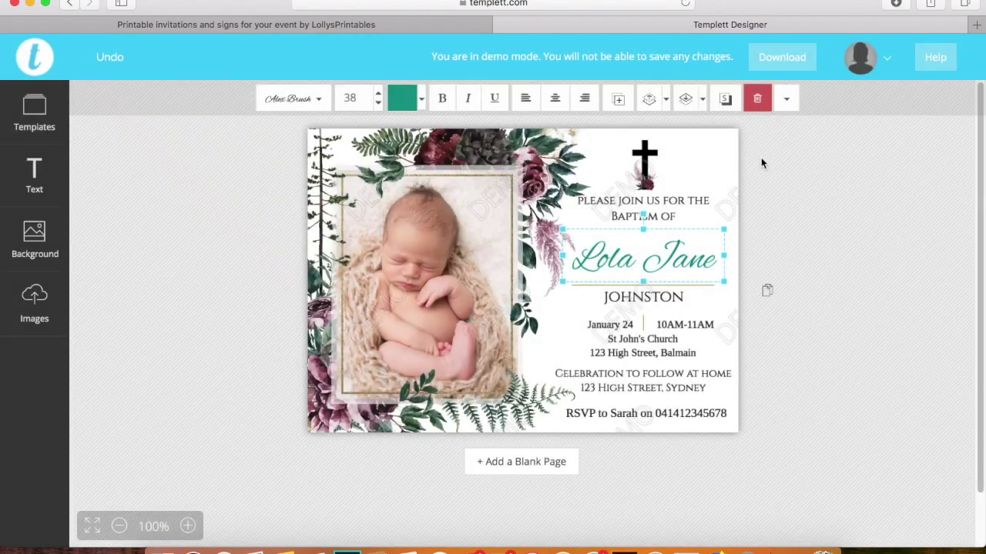
Choose Download > PDF (For Print), turn on Show Trim Marks and Save Paper, and pick A4
click(796, 62)
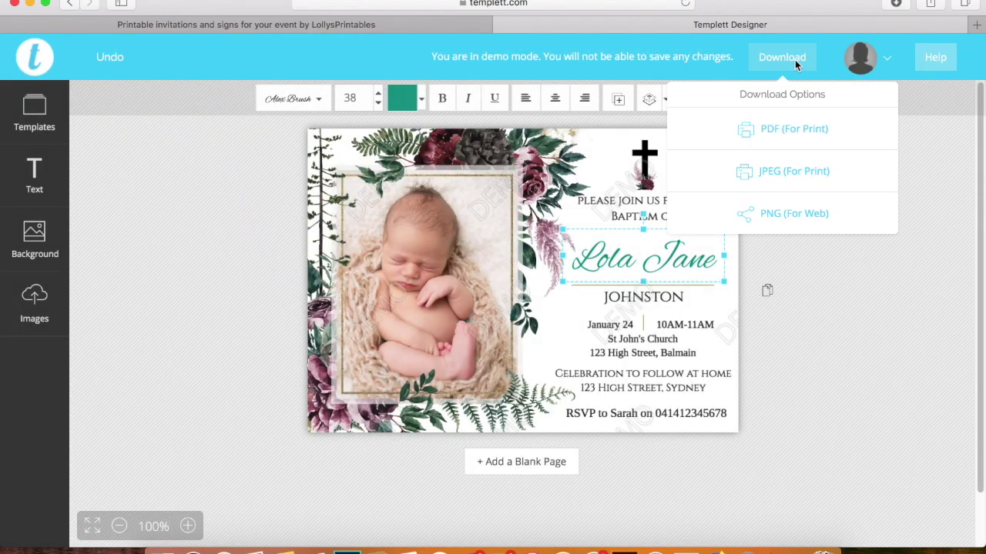
click(789, 137)
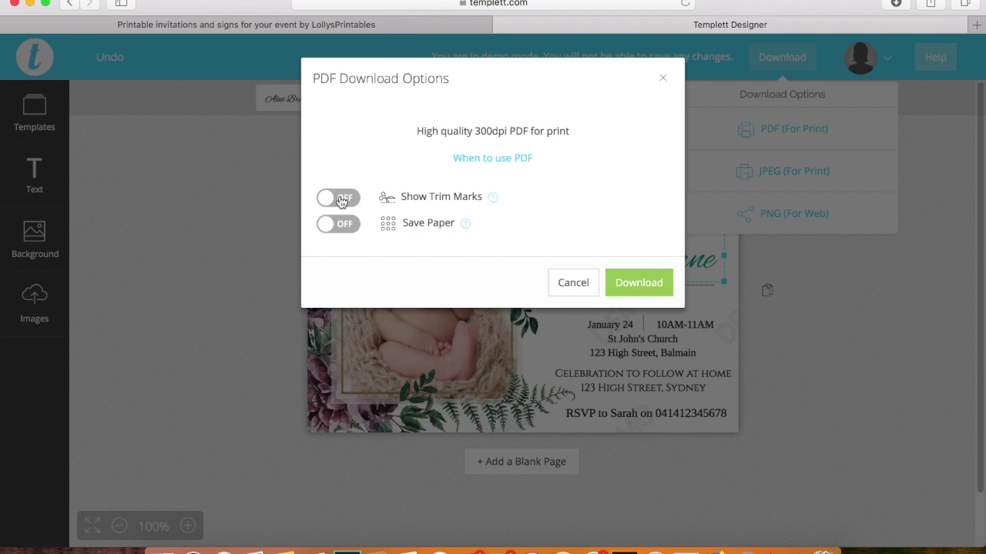
click(339, 198)
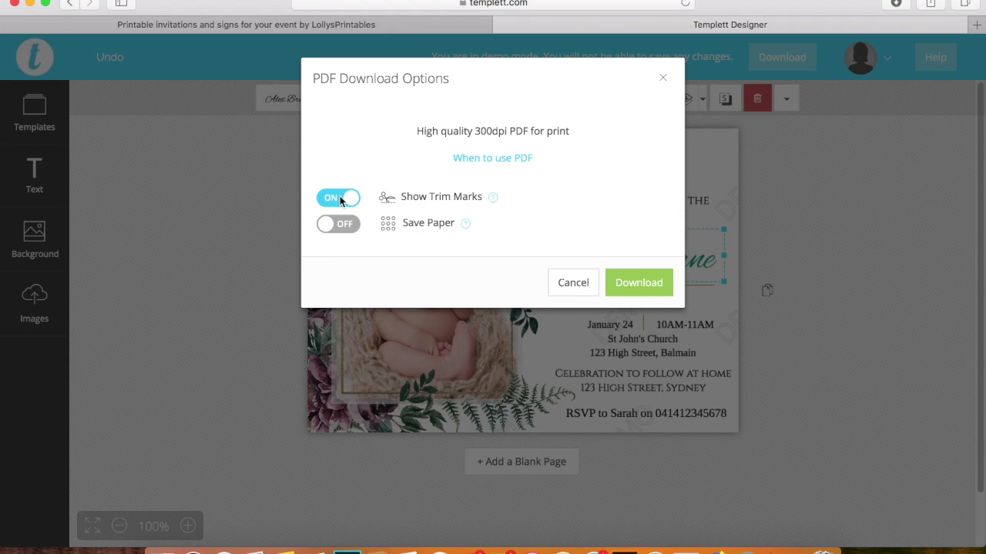
click(335, 223)
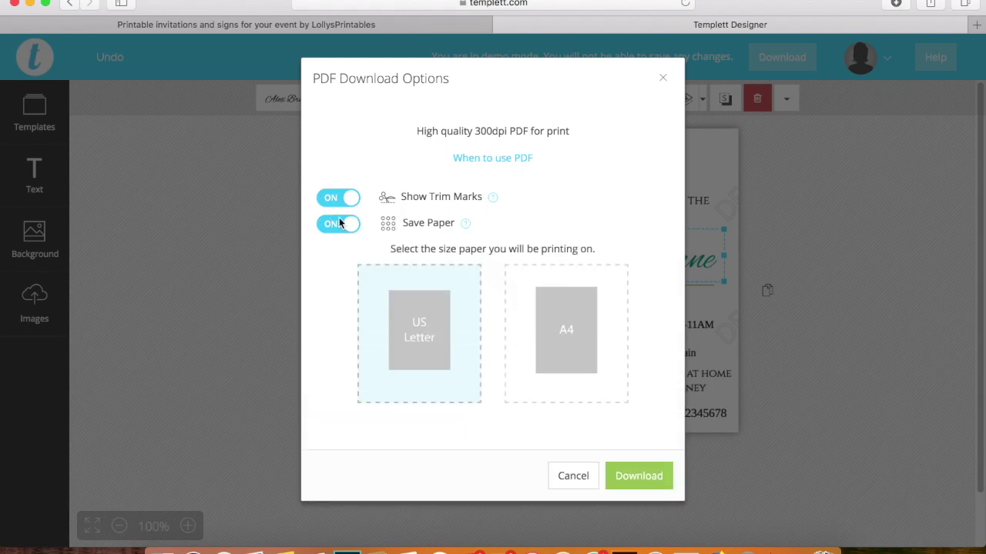
click(546, 342)
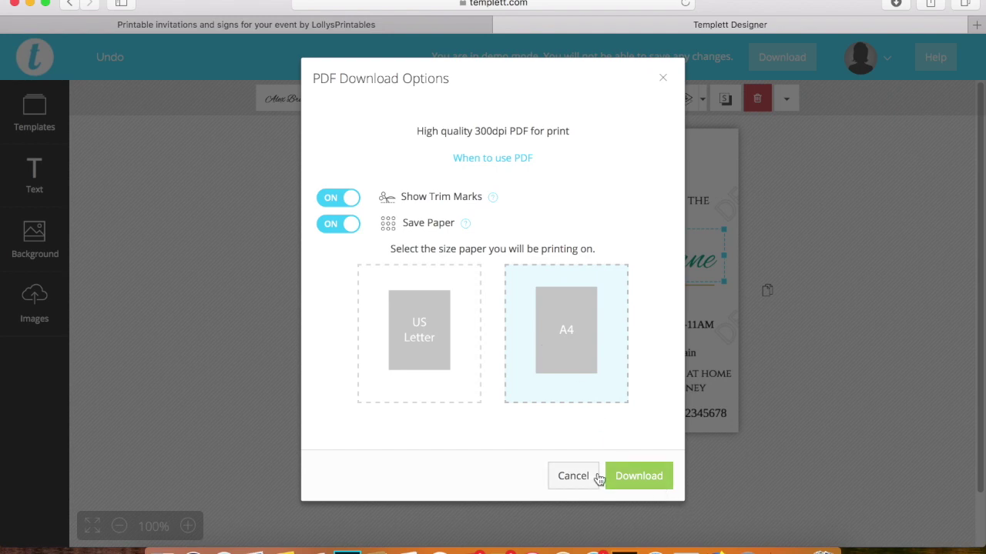
Cancel the PDF Download Options dialog without downloading
click(573, 476)
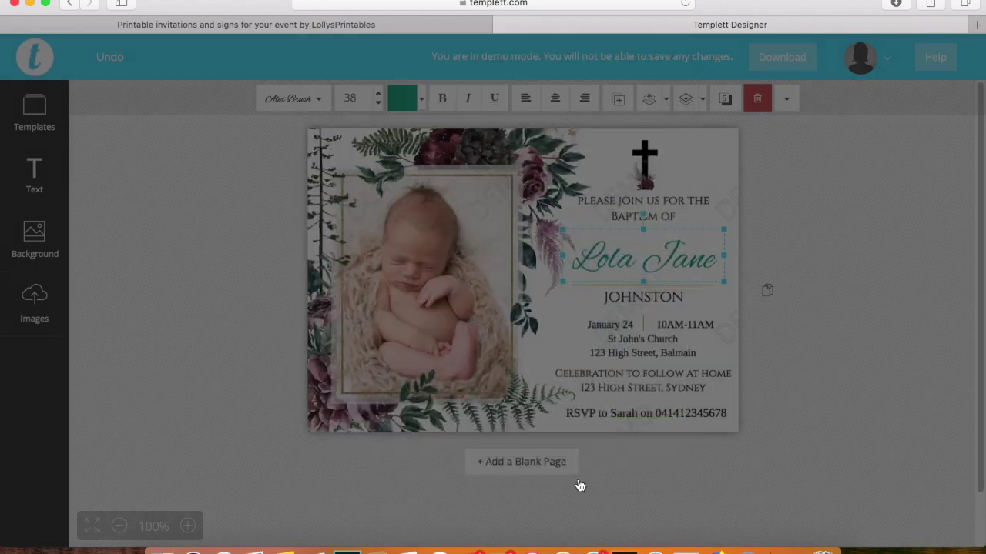